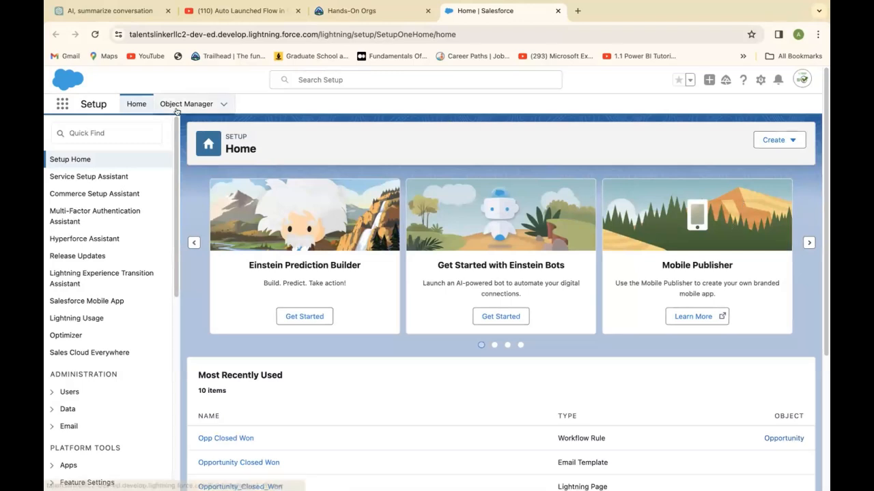
Find and open the Approval Processes setup page by searching for "Approval Process".
click(127, 129)
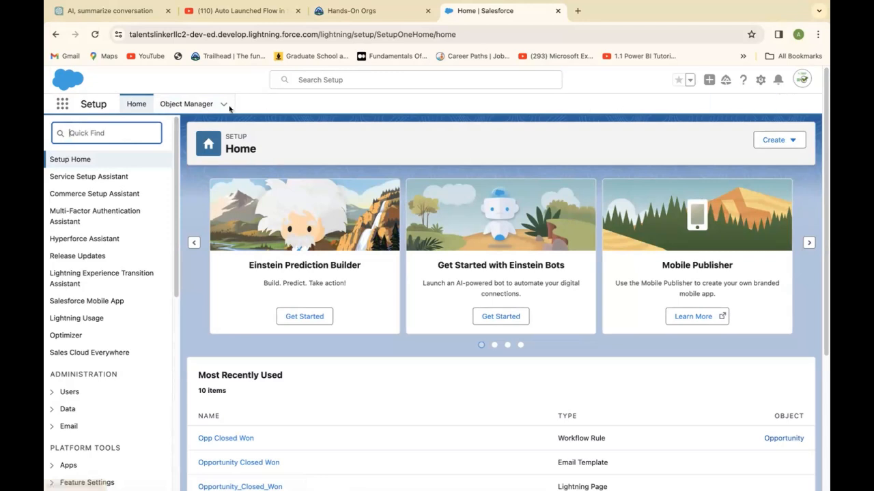
text(A)
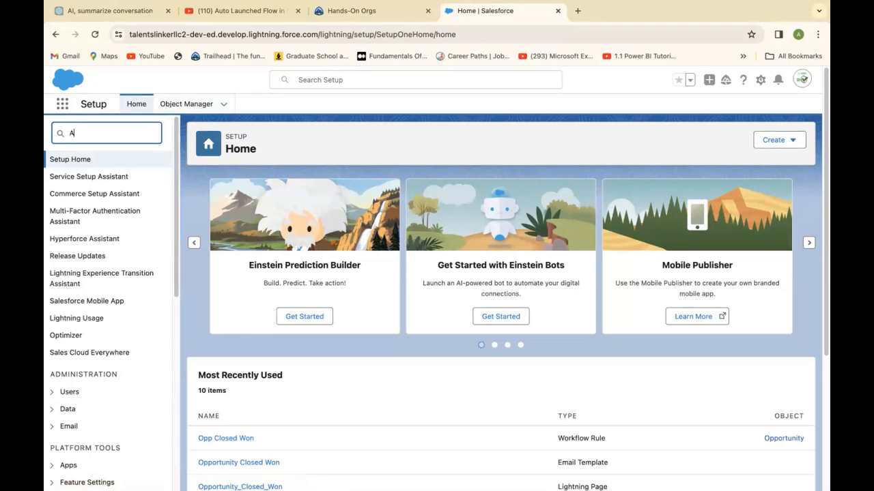
text(pproval)
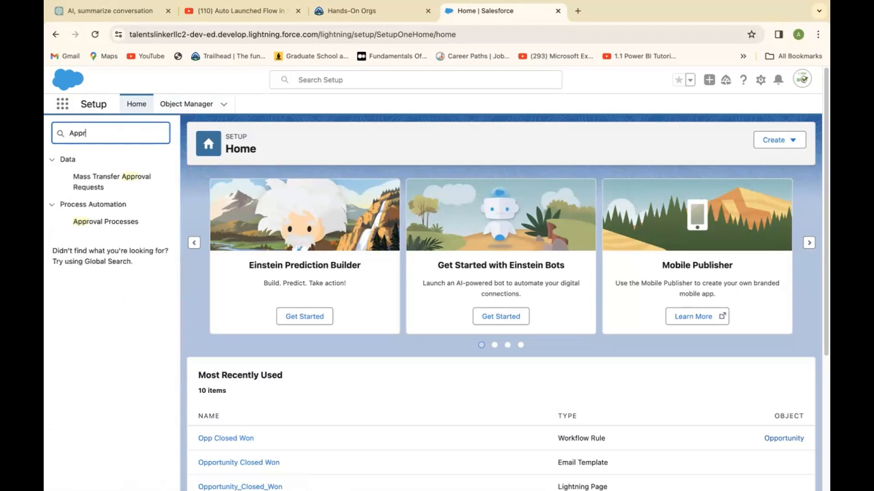
text( Process)
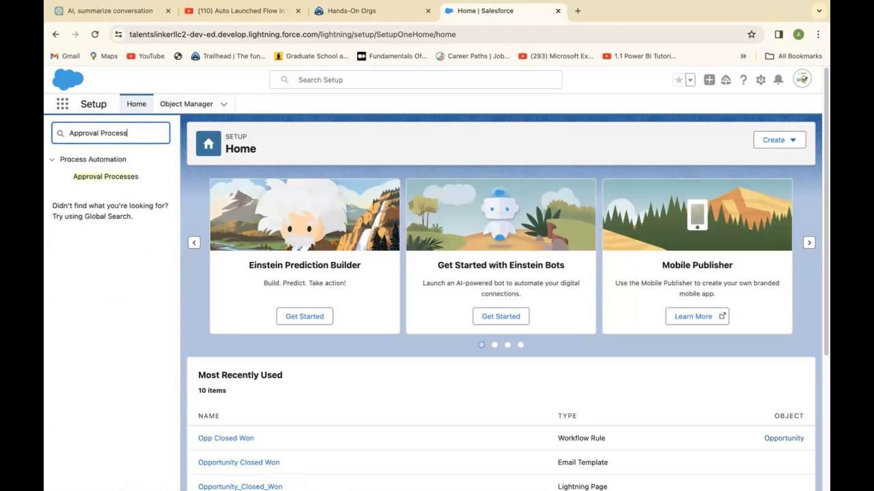
click(90, 178)
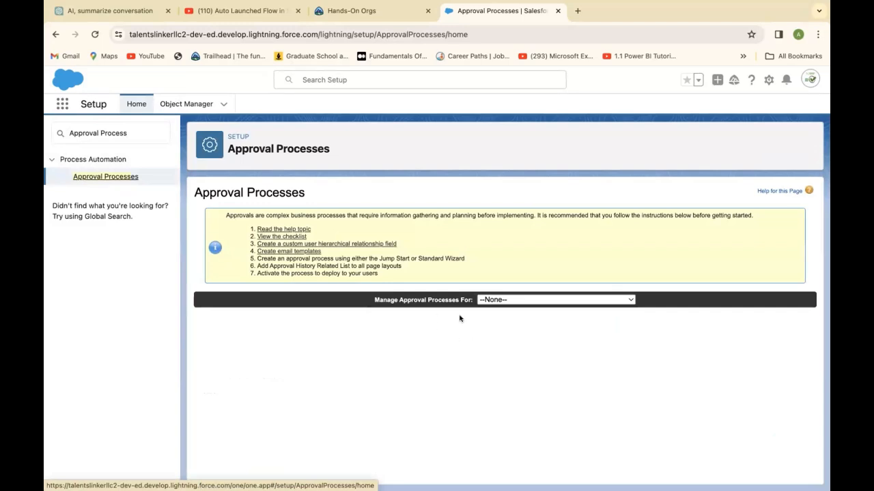
Choose Opportunity as the object to manage approval processes for.
click(628, 299)
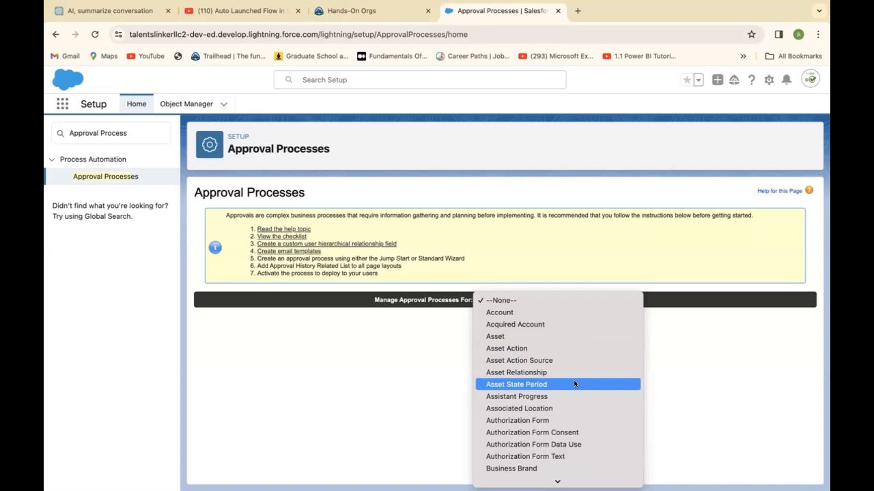
scroll(573, 457, down, 3)
scroll(546, 403, down, 4)
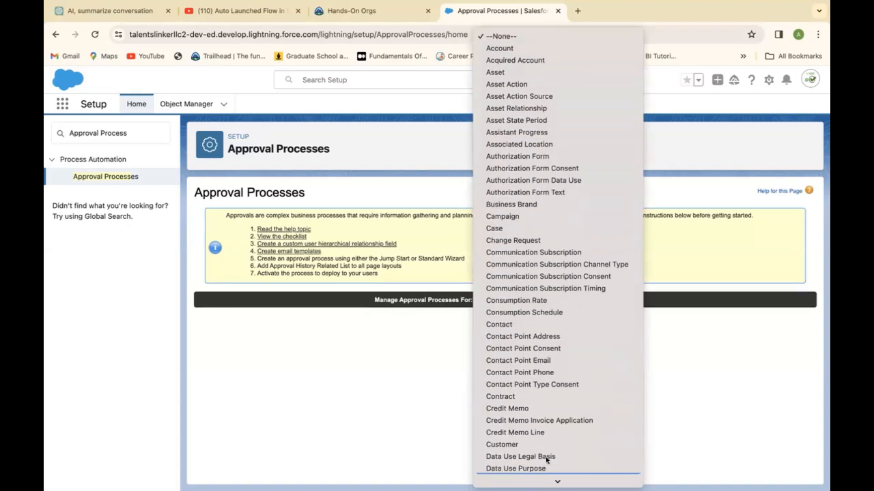
scroll(545, 409, down, 5)
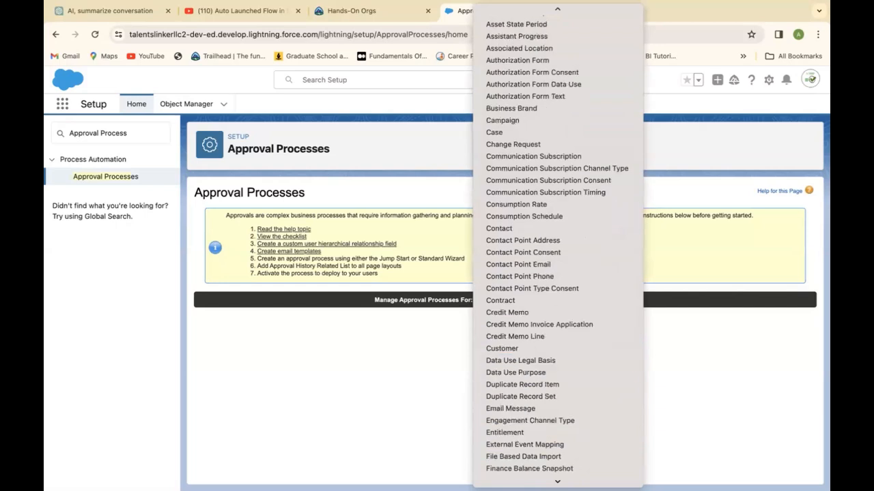
scroll(503, 454, down, 5)
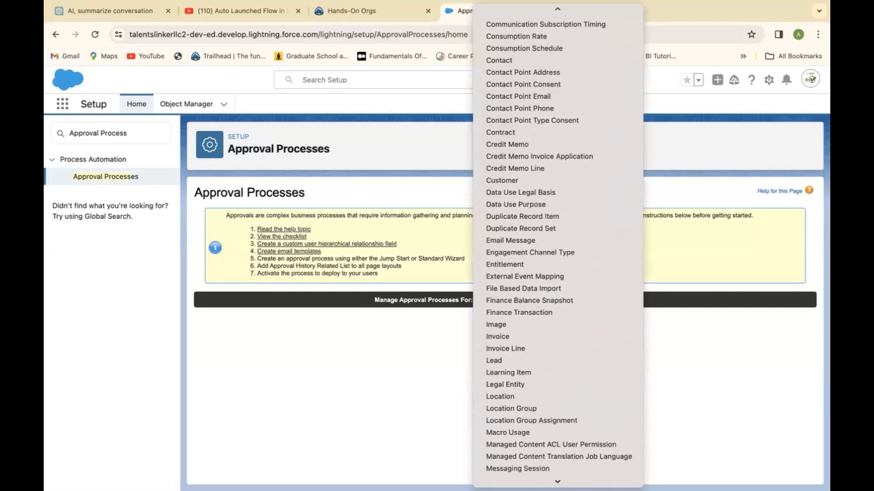
scroll(506, 464, down, 1)
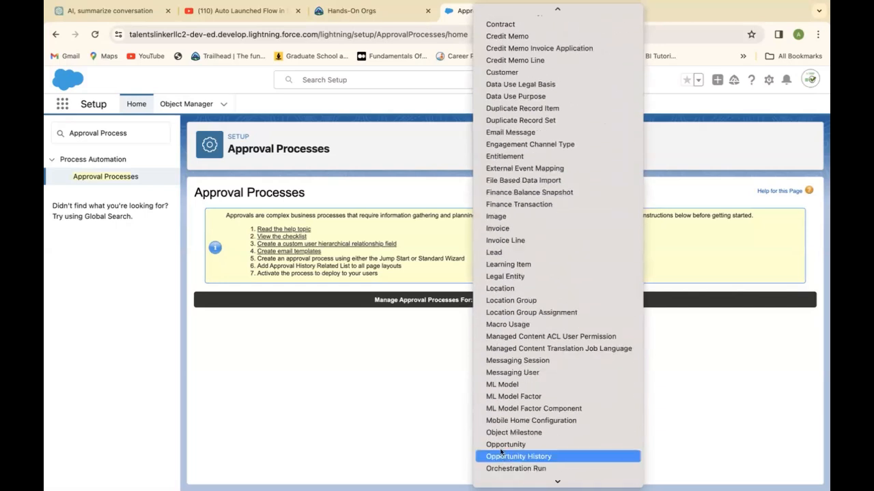
click(505, 444)
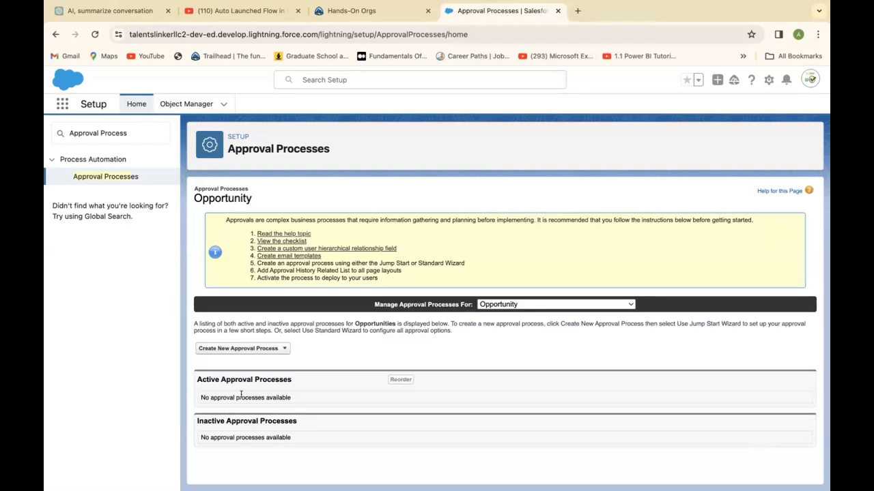
Start a new approval process with the Jump Start Wizard, naming it Opportunity Approval with the unique name Opportunity_Approval.
click(282, 348)
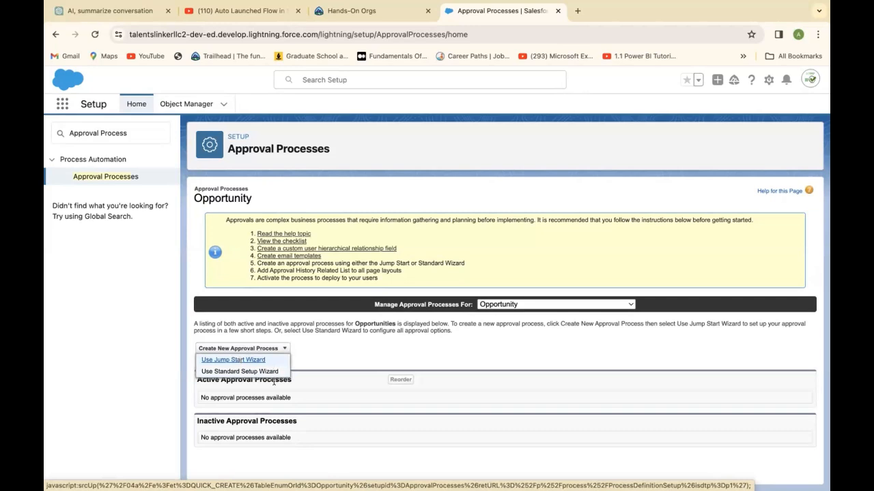
click(230, 361)
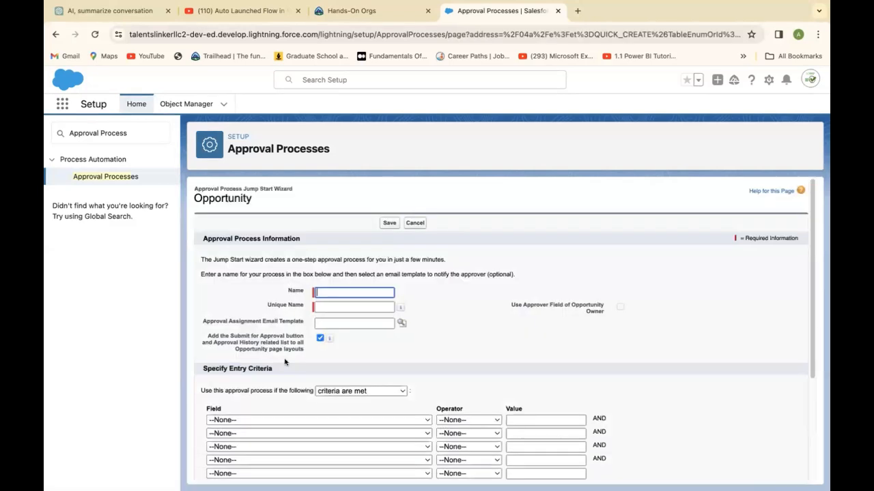
click(329, 291)
click(328, 291)
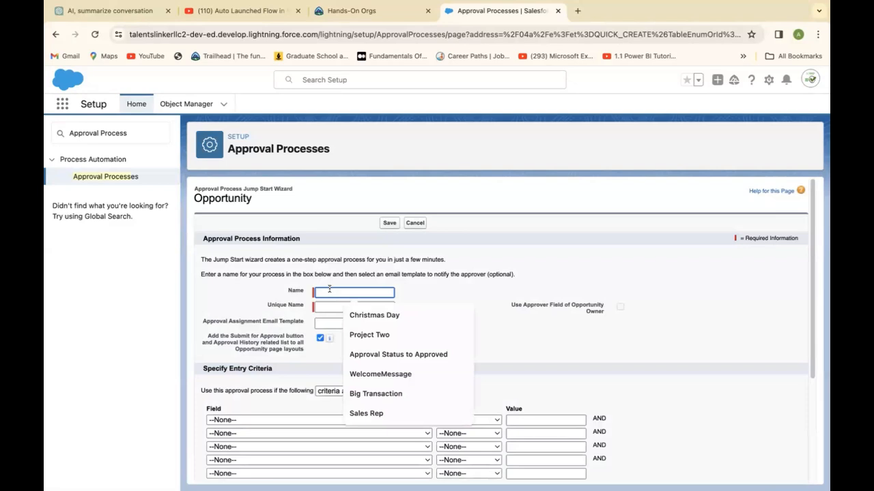
text(O)
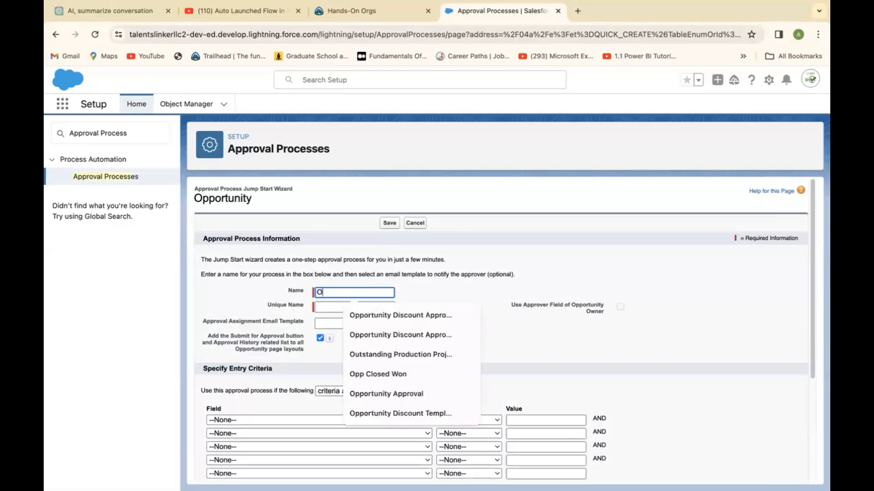
text(ppoirt)
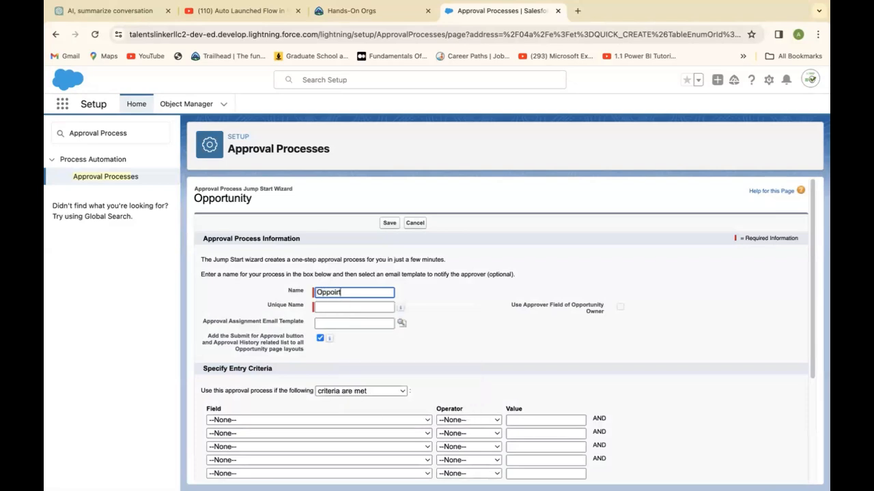
text(unity)
text(t)
key(BackSpace)
key(BackSpace)
key(BackSpace)
key(BackSpace)
key(BackSpace)
key(BackSpace)
key(BackSpace)
key(BackSpace)
key(BackSpace)
key(BackSpace)
text(rtunity )
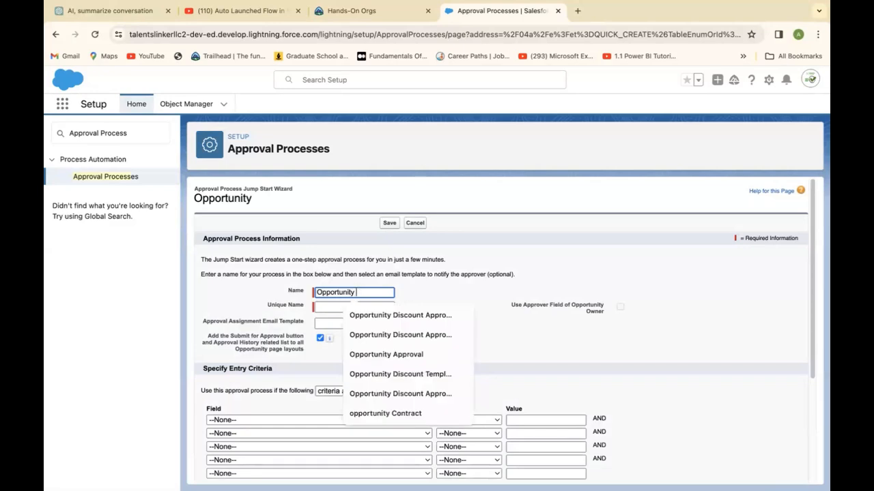
text(Approval)
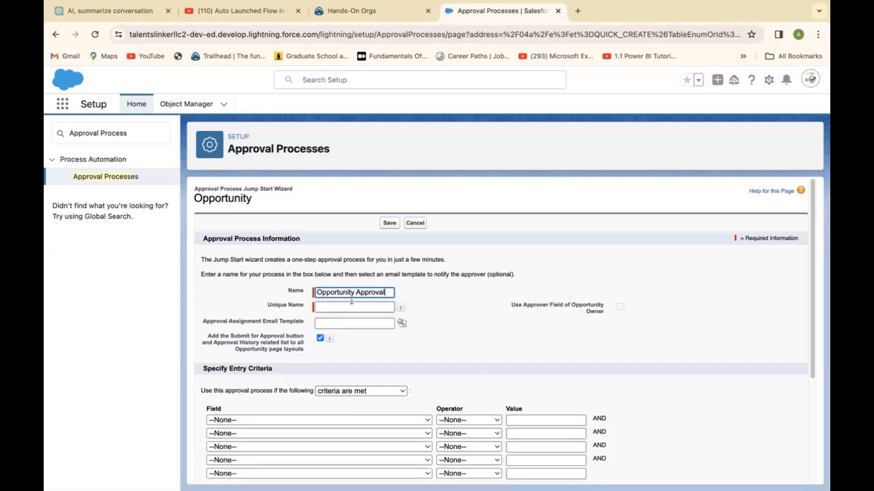
click(351, 306)
click(484, 305)
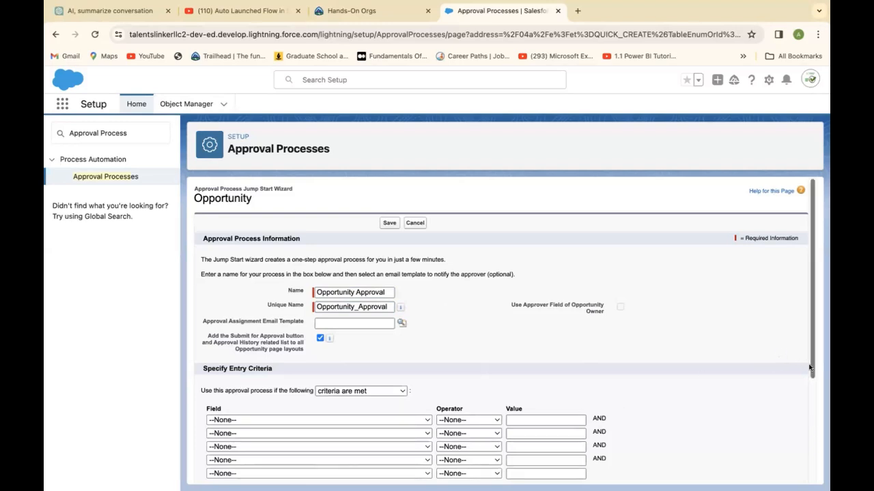
Keep the entry condition as "criteria are met" and automatically assign approval requests to the user with the CEO role.
drag(810, 369, 809, 414)
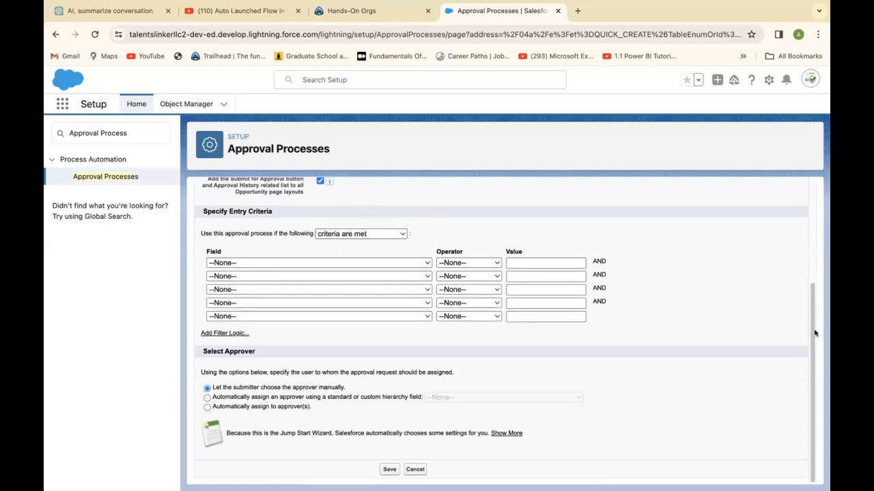
scroll(810, 307, up, 3)
drag(810, 295, 813, 362)
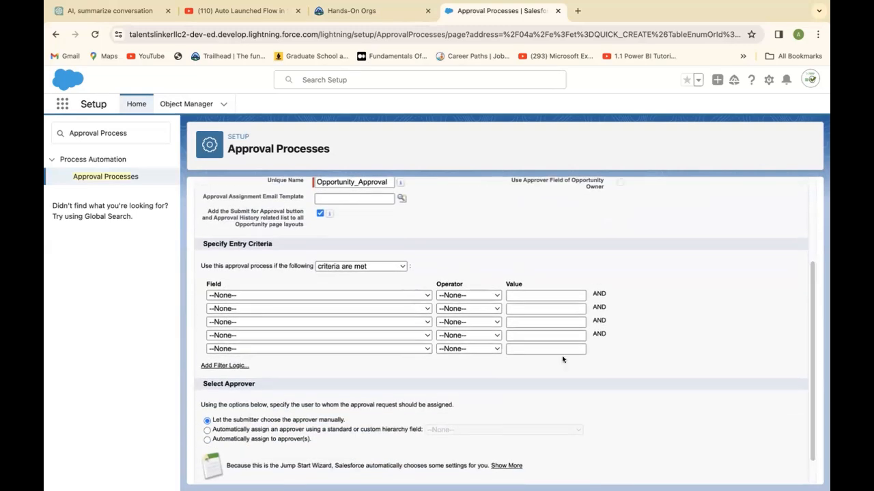
click(396, 267)
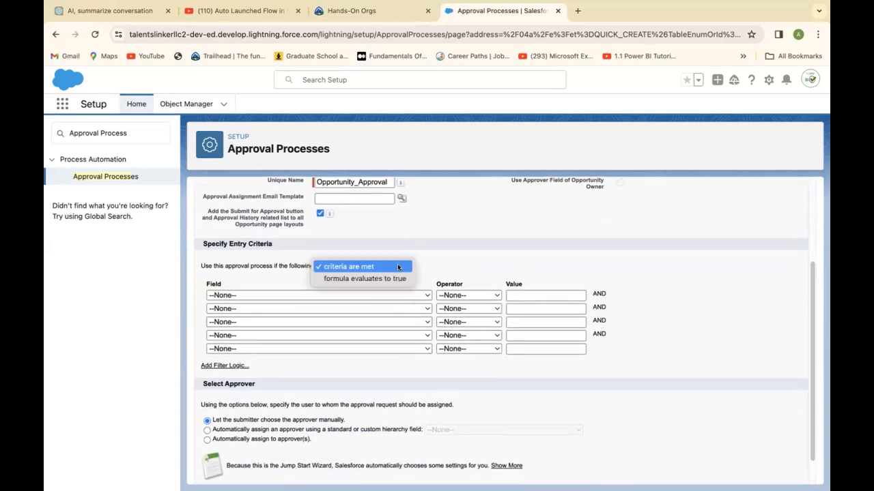
click(511, 244)
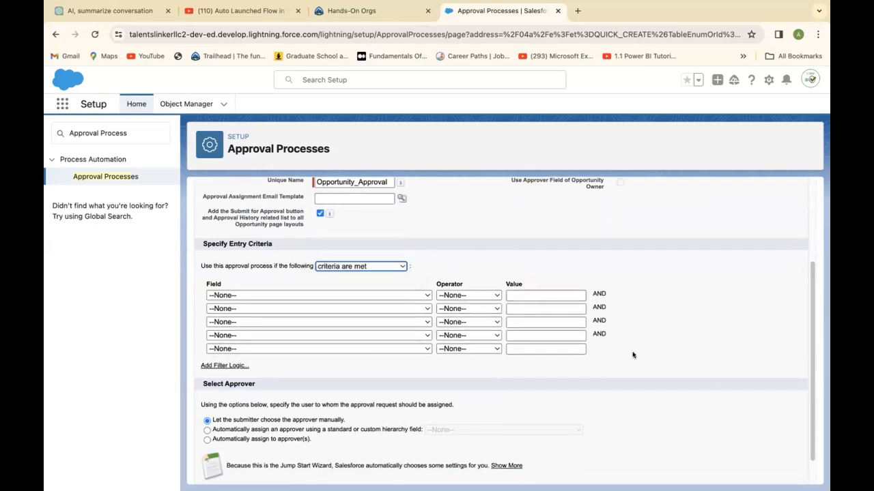
drag(808, 434, 808, 452)
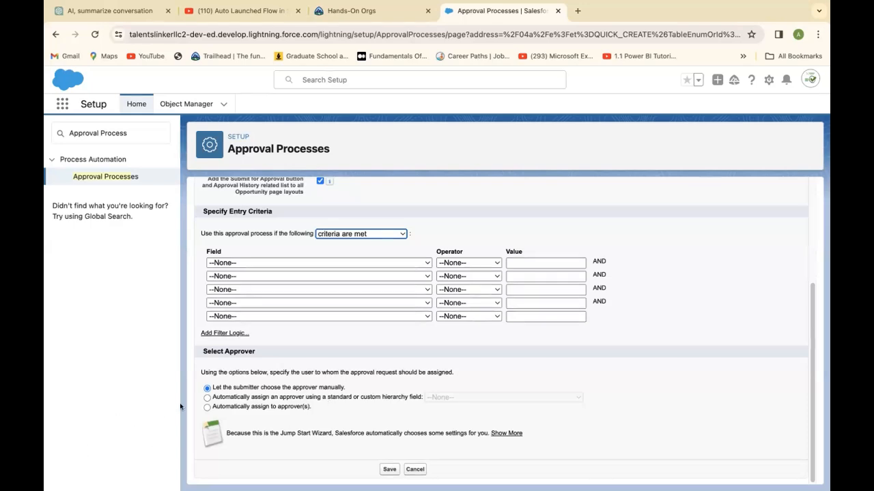
click(206, 406)
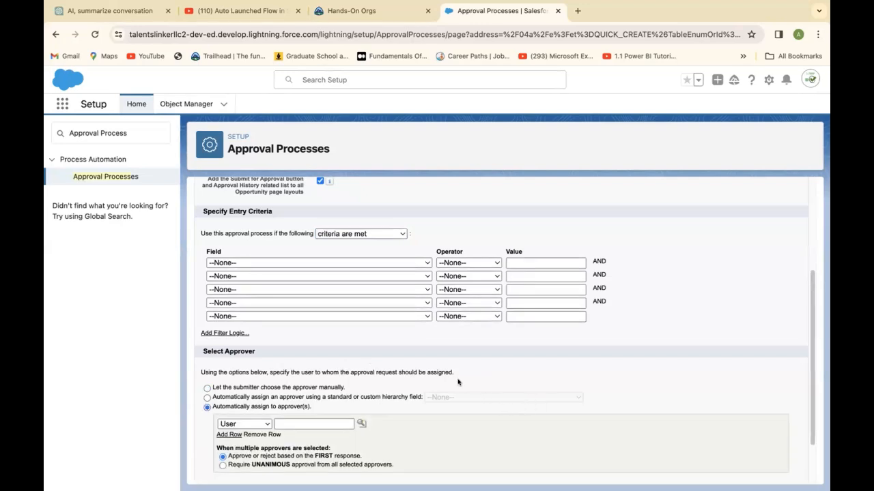
click(266, 424)
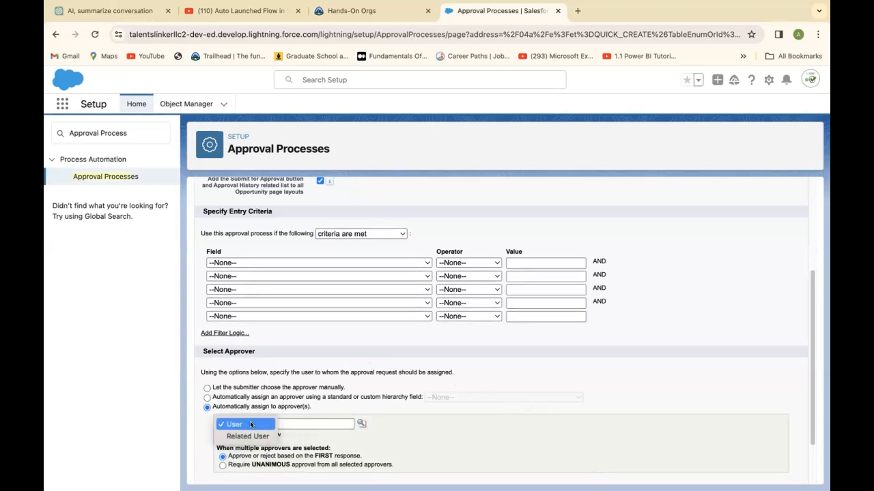
click(252, 424)
click(362, 425)
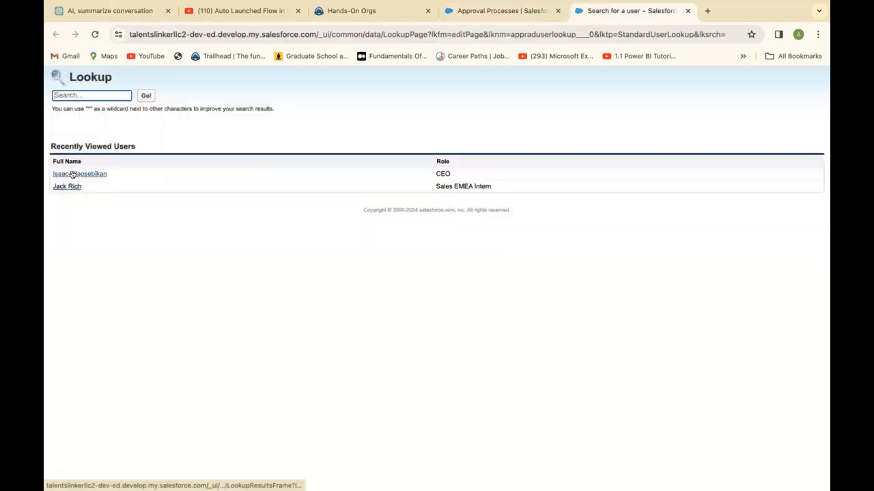
click(73, 175)
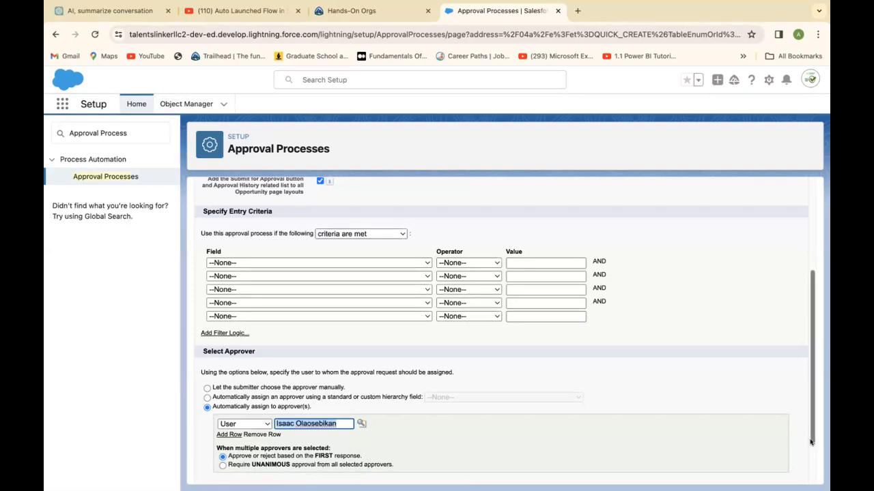
Save the approval process and view its detail page.
scroll(812, 355, down, 2)
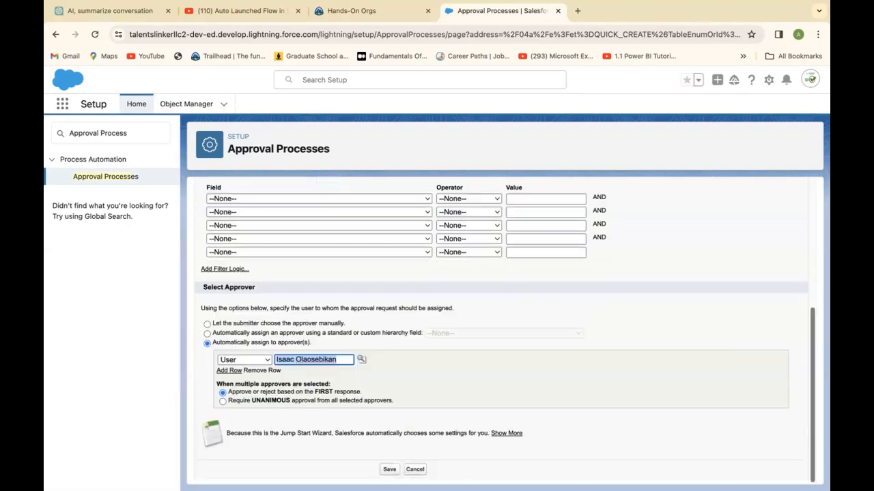
click(387, 470)
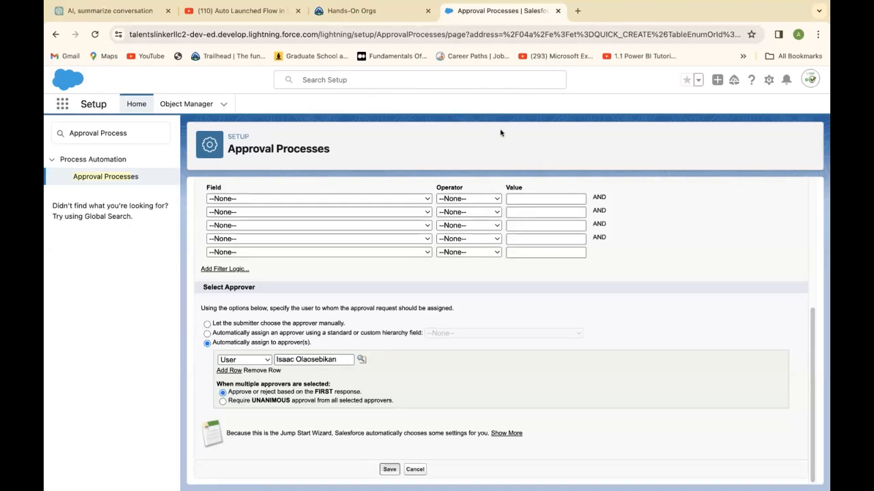
click(527, 114)
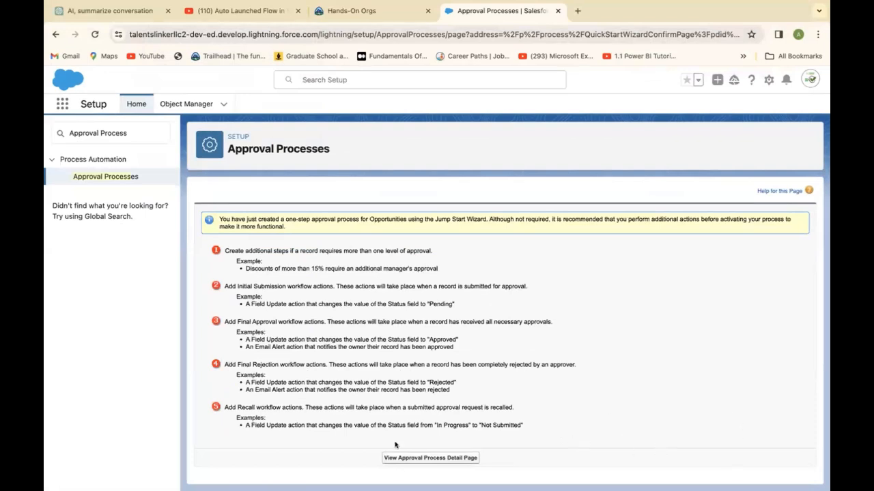
click(438, 459)
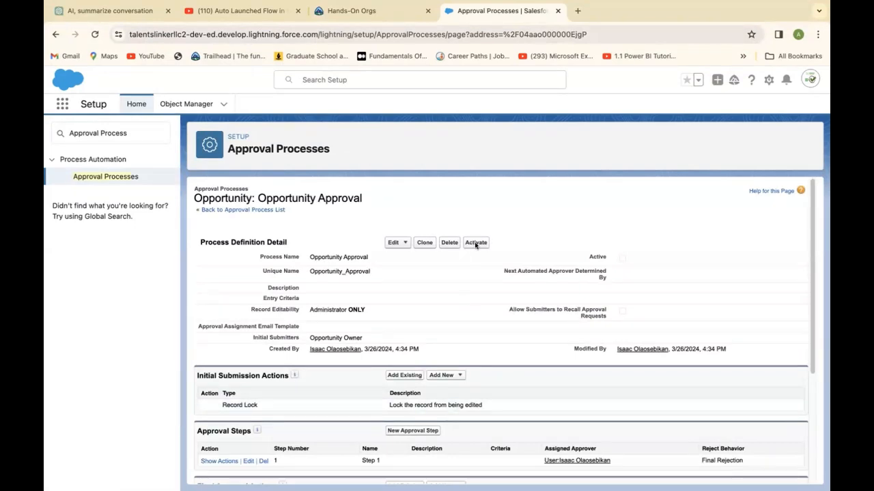
Examine which types of new action can be added to the process's final approval, final rejection and recall actions.
scroll(811, 369, down, 3)
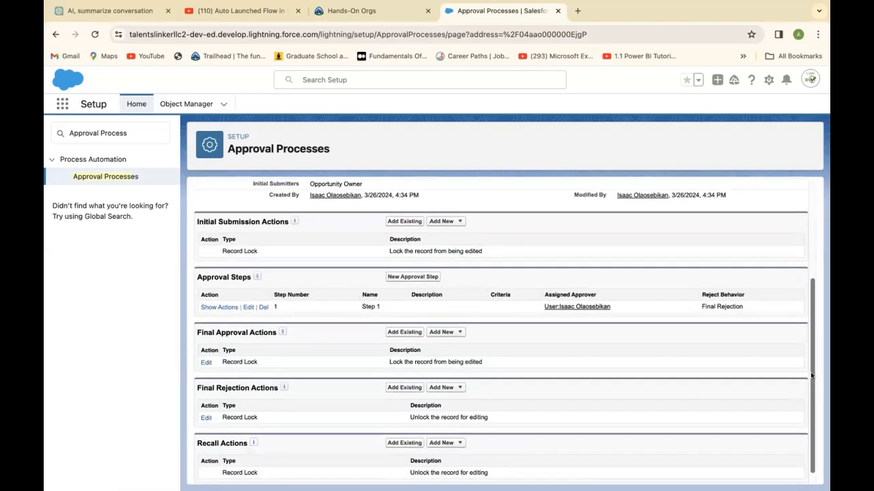
mouse_move(812, 376)
mouse_down()
mouse_move(811, 395)
mouse_move(812, 364)
mouse_move(815, 372)
mouse_up()
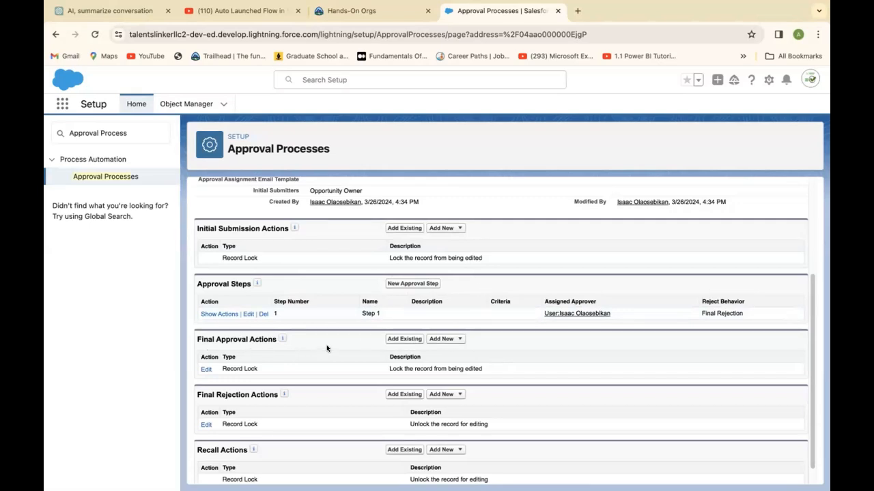
click(457, 339)
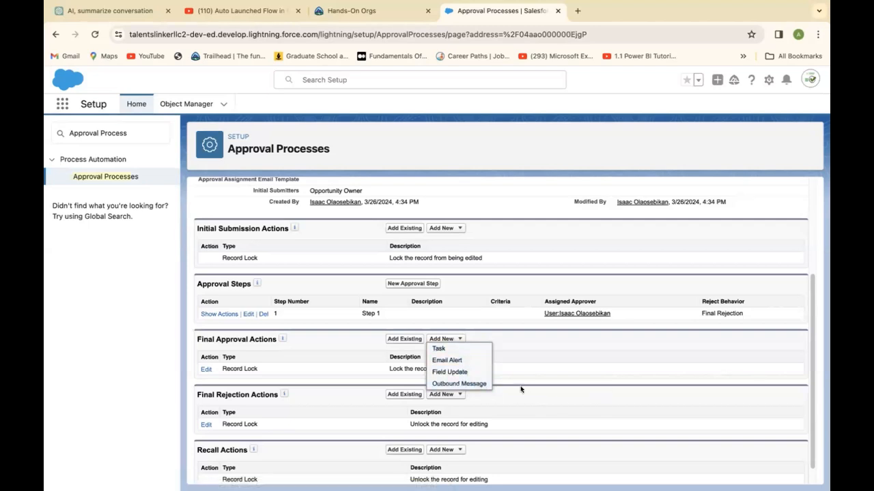
click(349, 401)
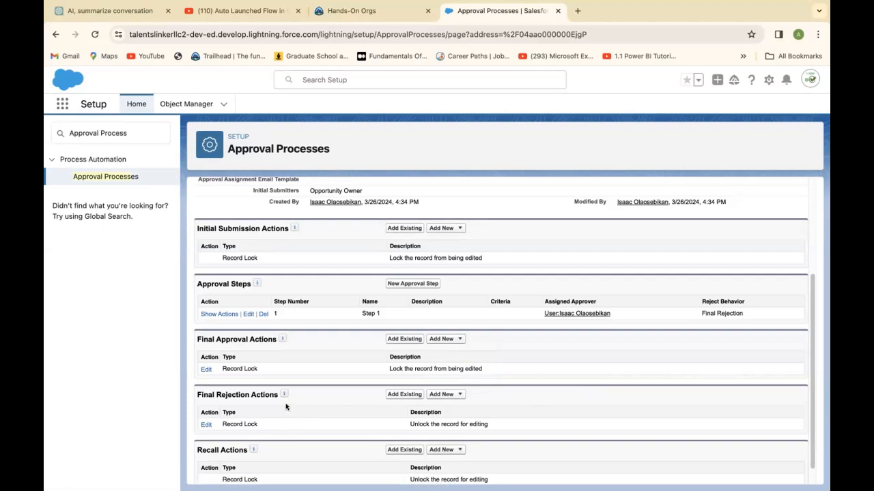
click(456, 394)
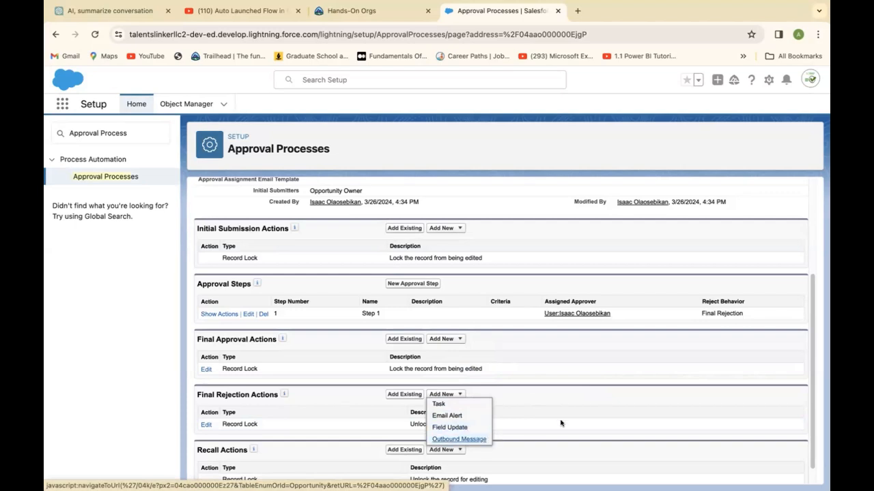
click(570, 419)
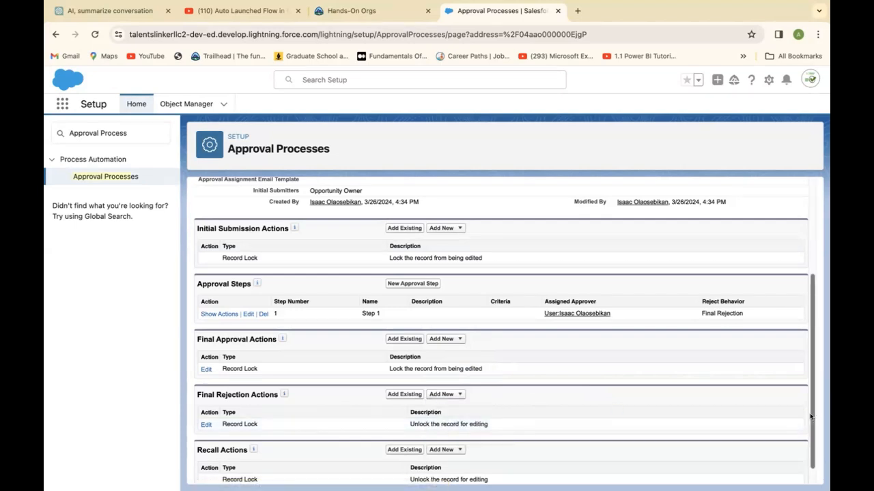
scroll(811, 437, down, 1)
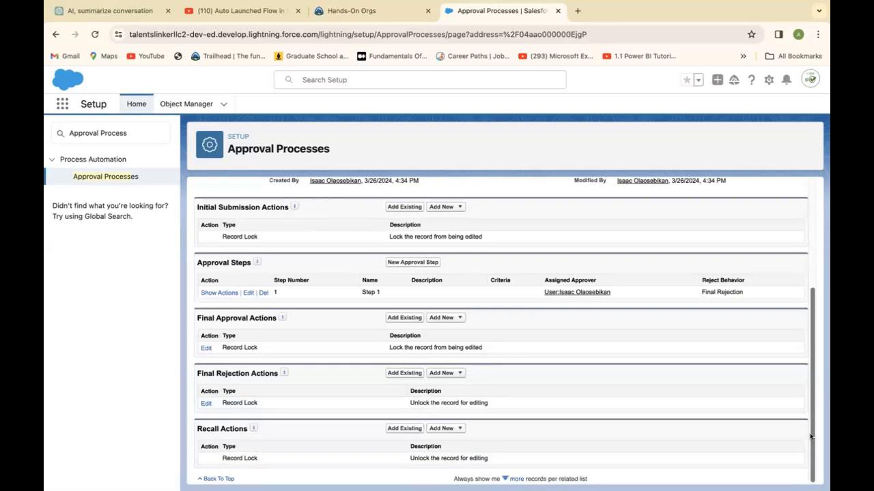
click(459, 428)
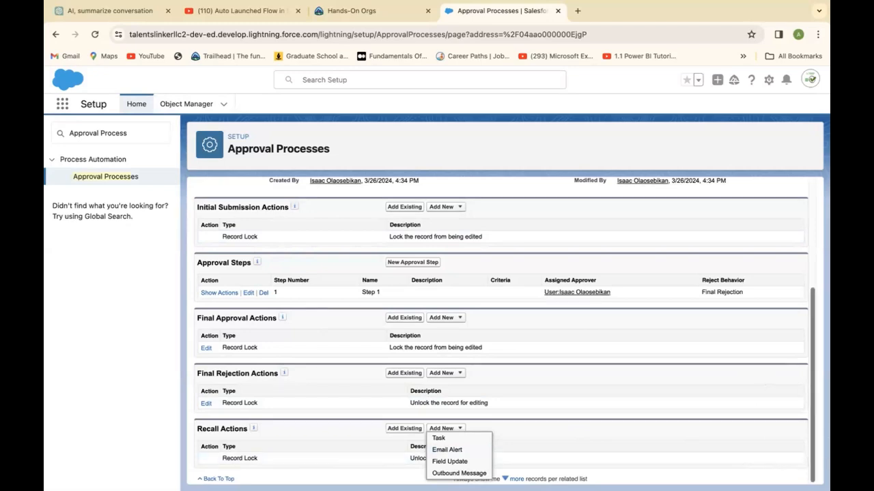
click(669, 452)
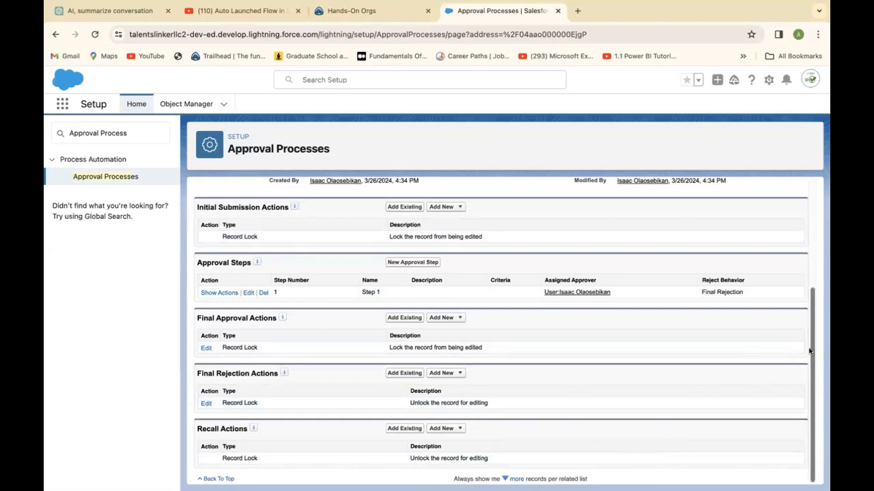
Activate the Opportunity Approval process.
scroll(810, 351, up, 3)
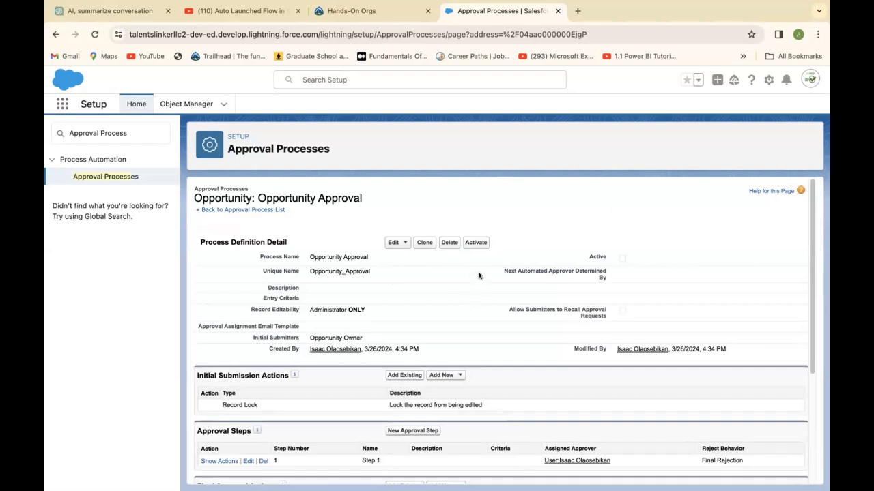
click(476, 243)
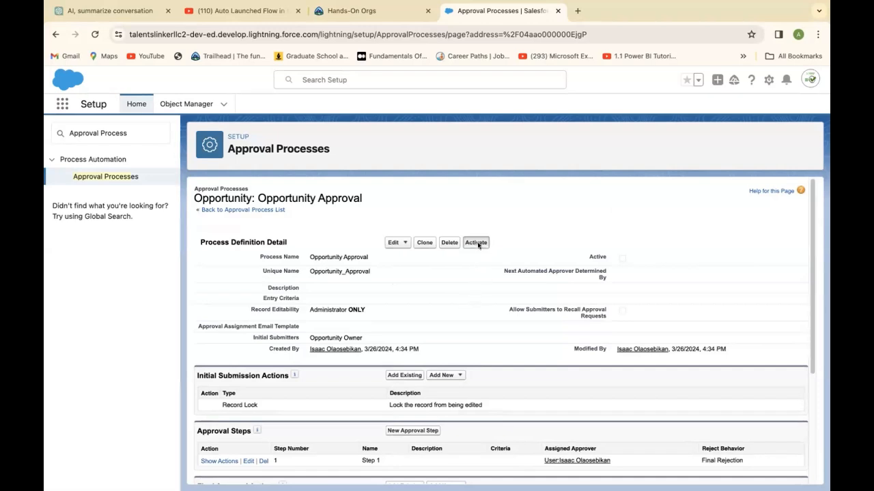